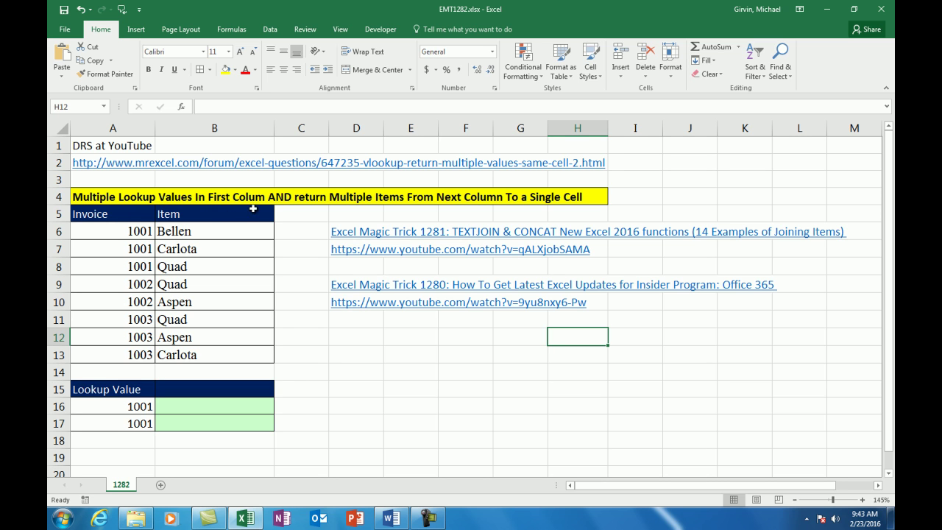
# Select the three 1001 invoice entries in A6:A8, and the matching items in B6:B8.
pyautogui.moveTo(138, 232); pyautogui.dragTo(138, 269)
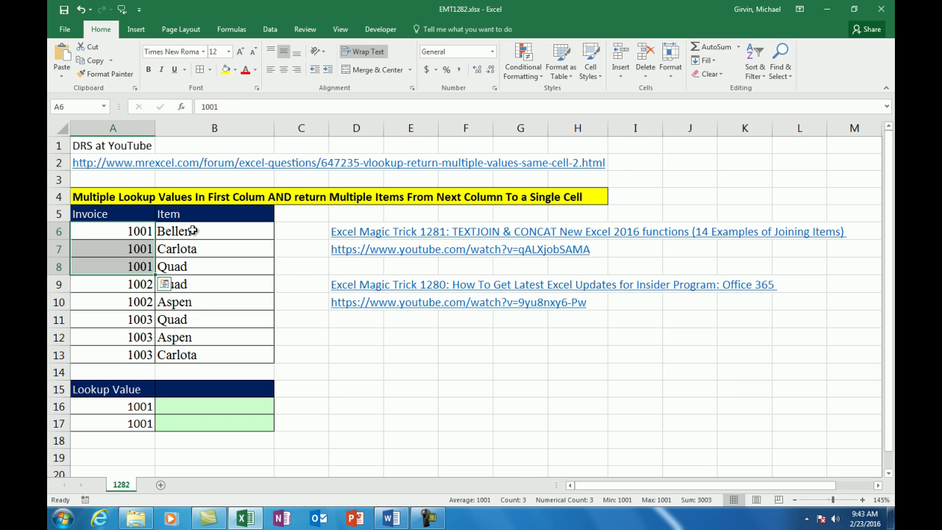
pyautogui.moveTo(190, 230); pyautogui.dragTo(196, 265)
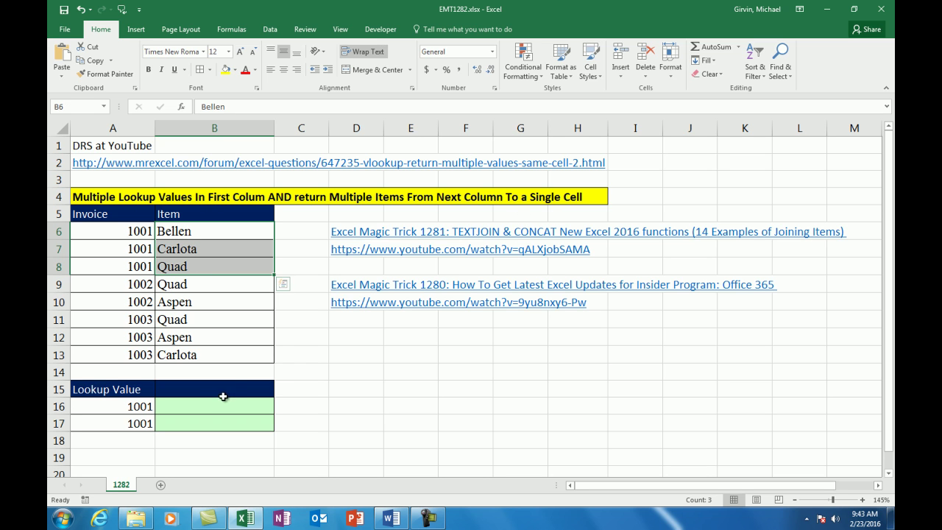
# Start a TEXTJOIN formula in B16 with "; " as the delimiter and 1 for ignoring empty cells.
pyautogui.click(218, 406)
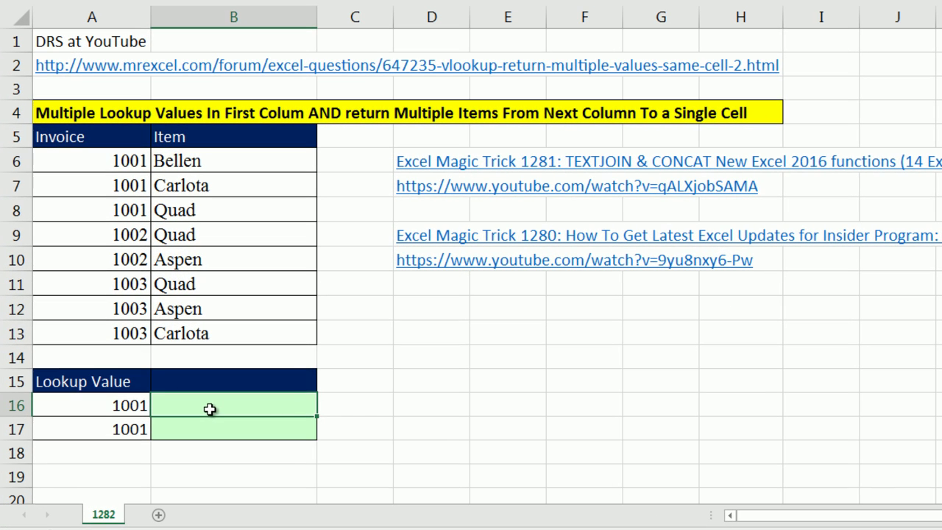
pyautogui.write('=text')
pyautogui.press('Down')
pyautogui.press('Tab')
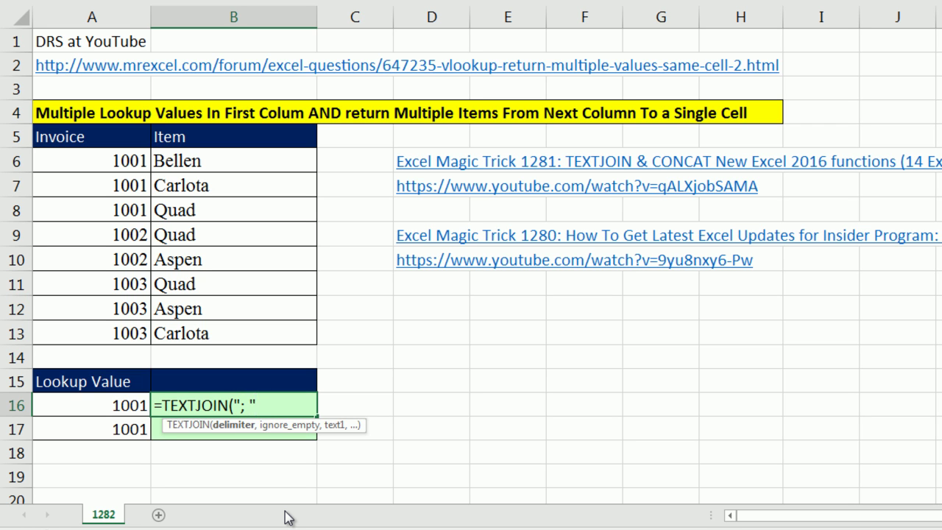
pyautogui.write(',')
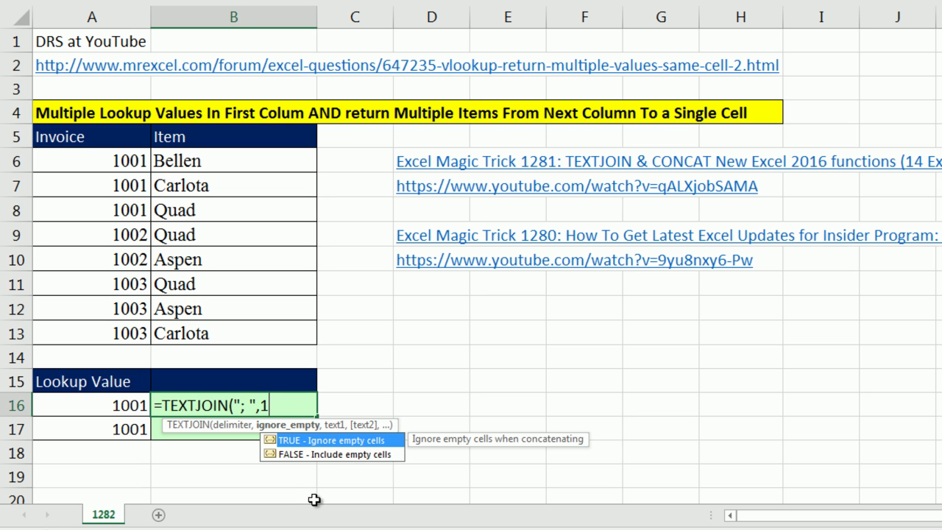
pyautogui.write('1,')
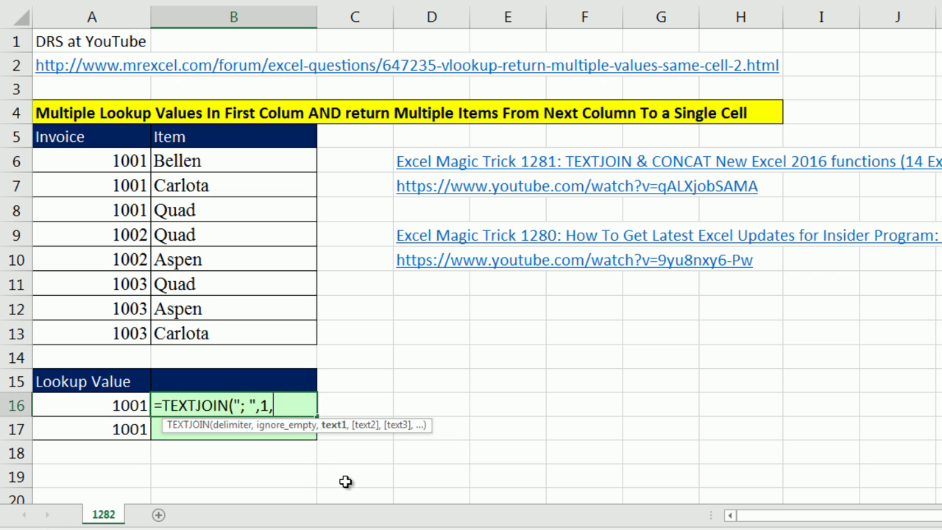
# Add a REPT function as text1, with B6:B13 as its text and the comparison (A6:A13=A16 as its number of times.
pyautogui.write('rept')
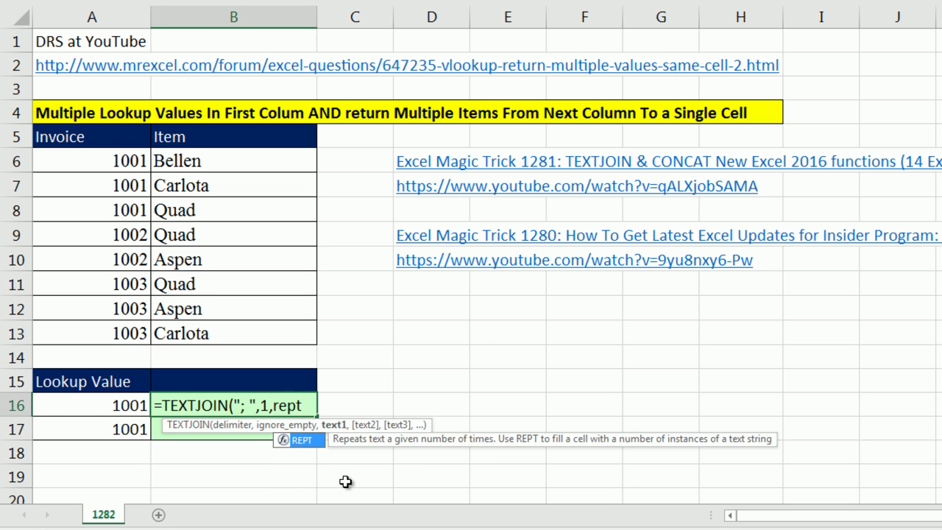
pyautogui.press('Tab')
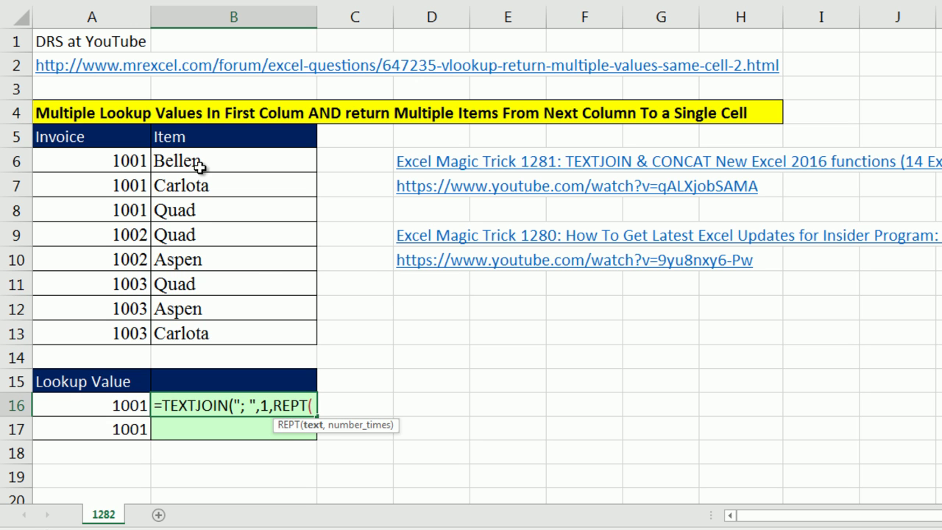
pyautogui.moveTo(193, 160); pyautogui.dragTo(200, 332)
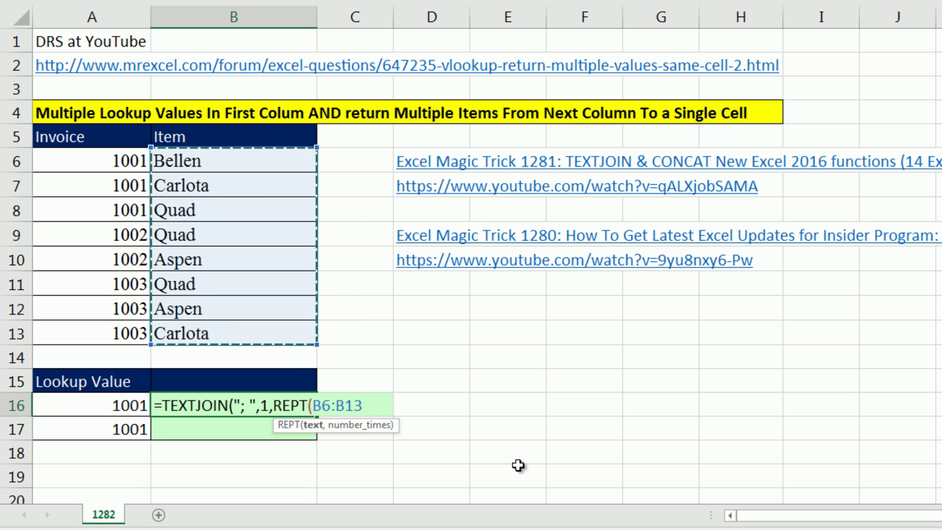
pyautogui.write(',(')
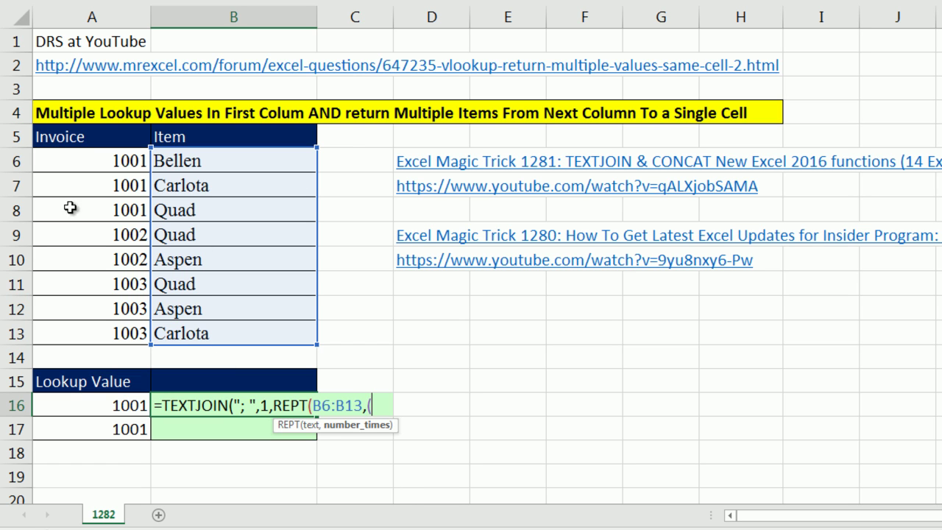
pyautogui.moveTo(72, 157); pyautogui.dragTo(94, 324)
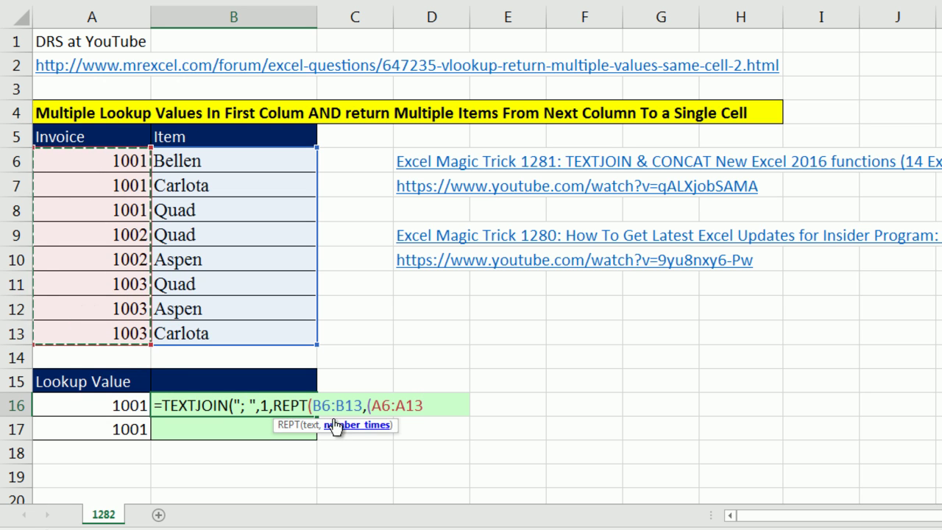
pyautogui.write('=')
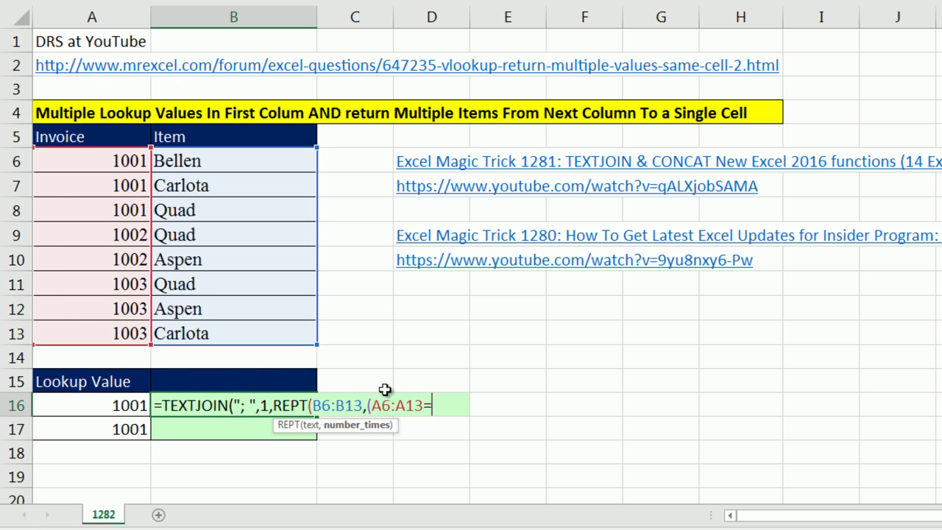
pyautogui.click(121, 413)
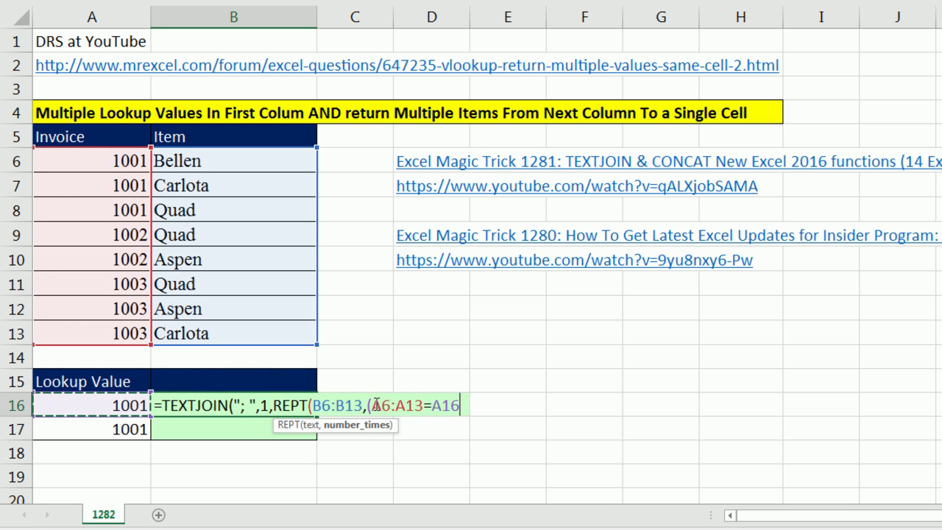
# Evaluate the A6:A13=A16 comparison in place, restore it, and complete the argument as (A6:A13=A16)+0.
pyautogui.moveTo(372, 406); pyautogui.dragTo(537, 410)
pyautogui.press('F9')
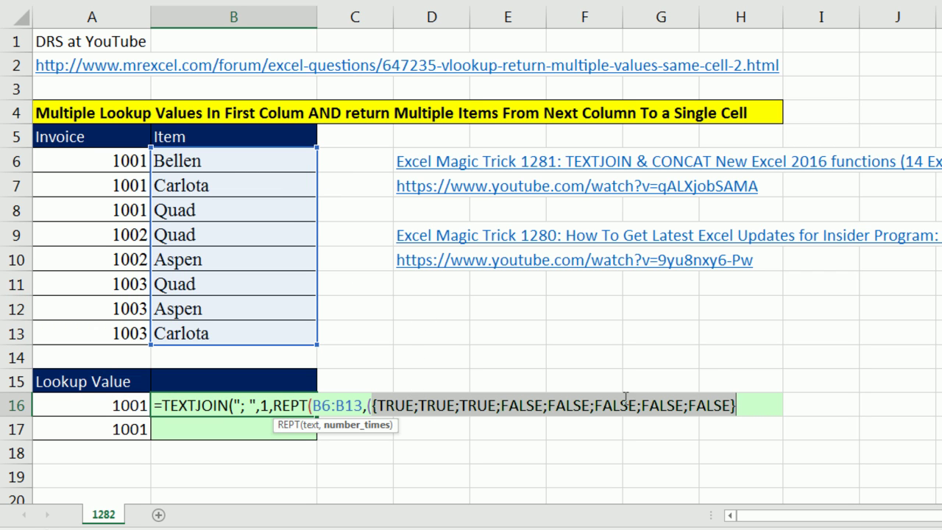
pyautogui.hotkey('ctrl', 'z')
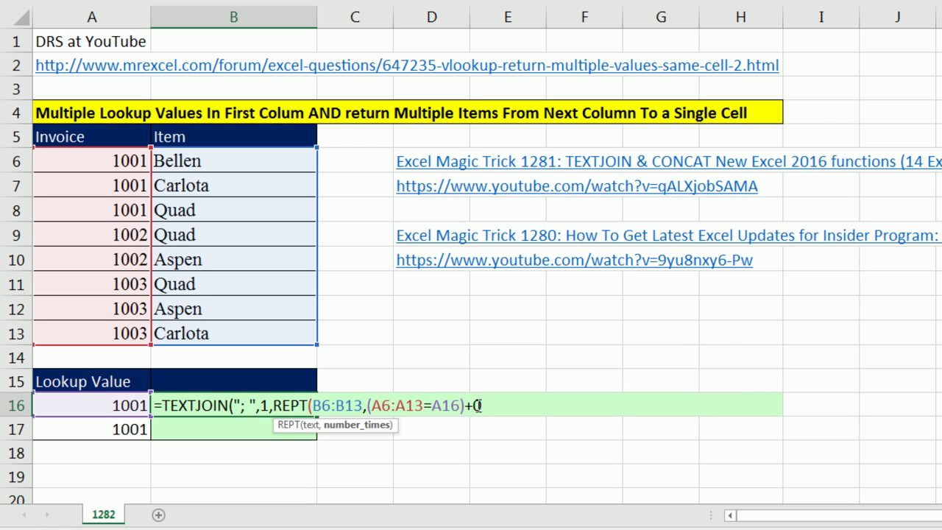
# Evaluate the REPT number_times argument (A6:A13=A16)+0 in place and restore the expression.
pyautogui.moveTo(479, 405); pyautogui.dragTo(368, 407)
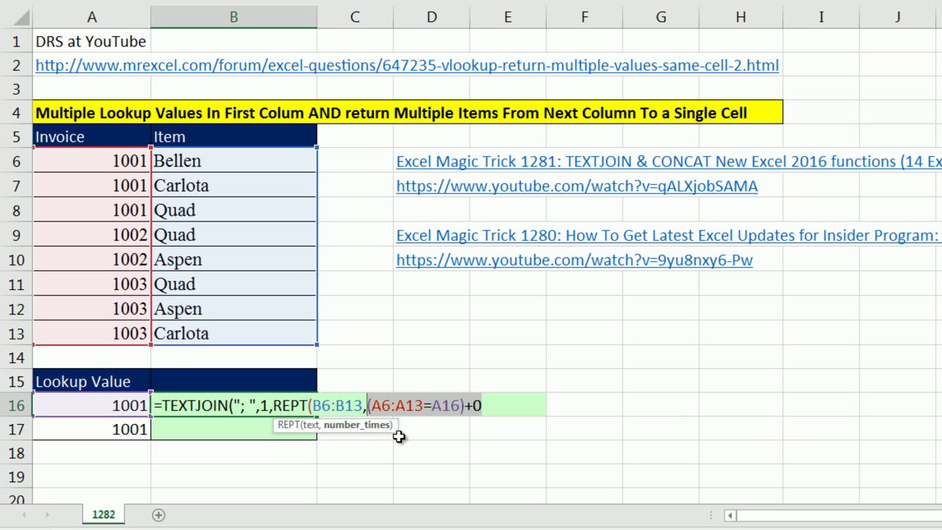
pyautogui.press('F9')
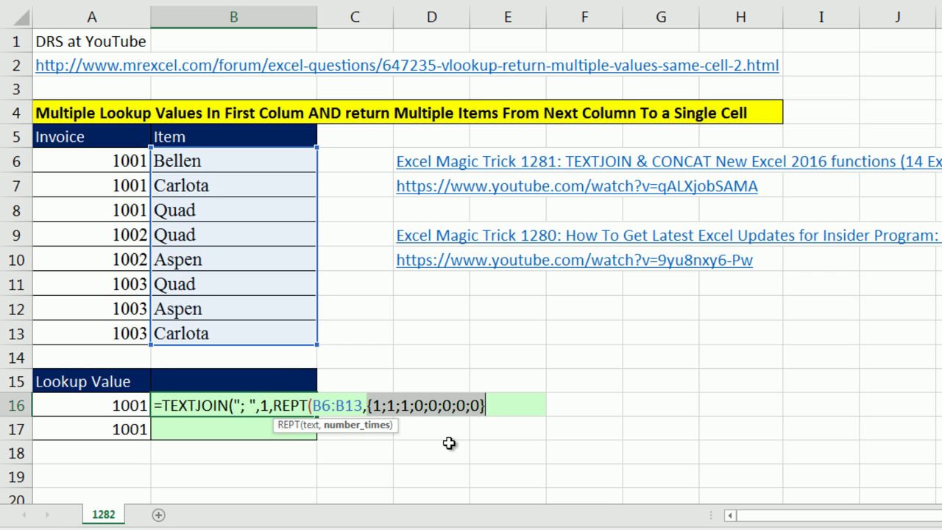
pyautogui.hotkey('ctrl', 'z')
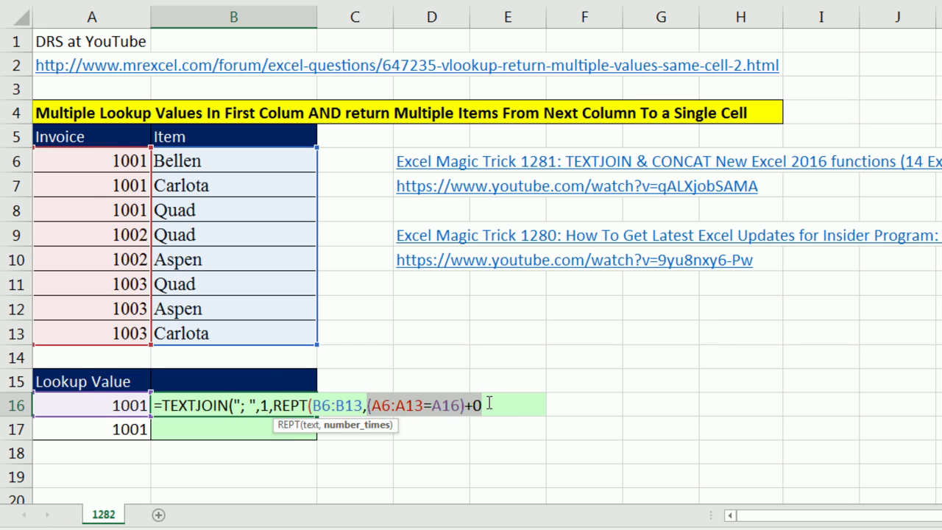
# Close the REPT function, then evaluate the whole text1 argument of TEXTJOIN in place and restore it.
pyautogui.click(489, 404)
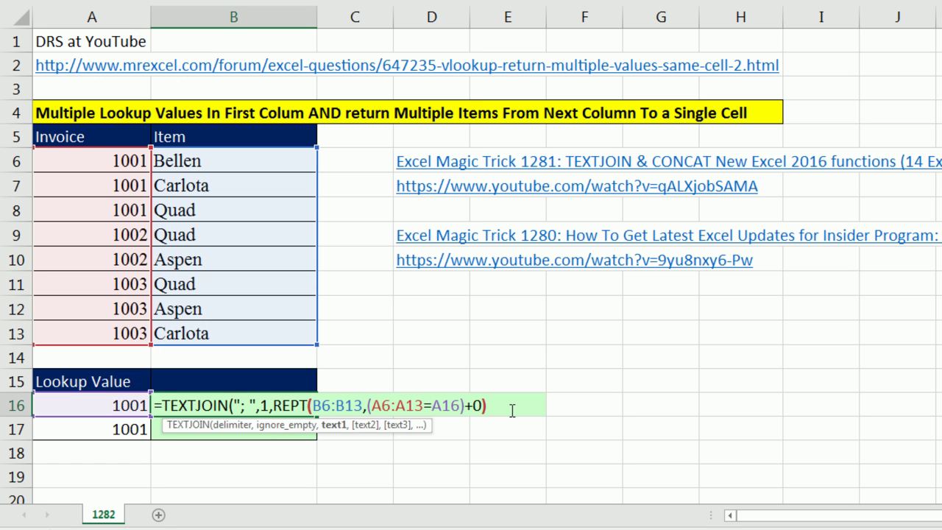
pyautogui.click(334, 427)
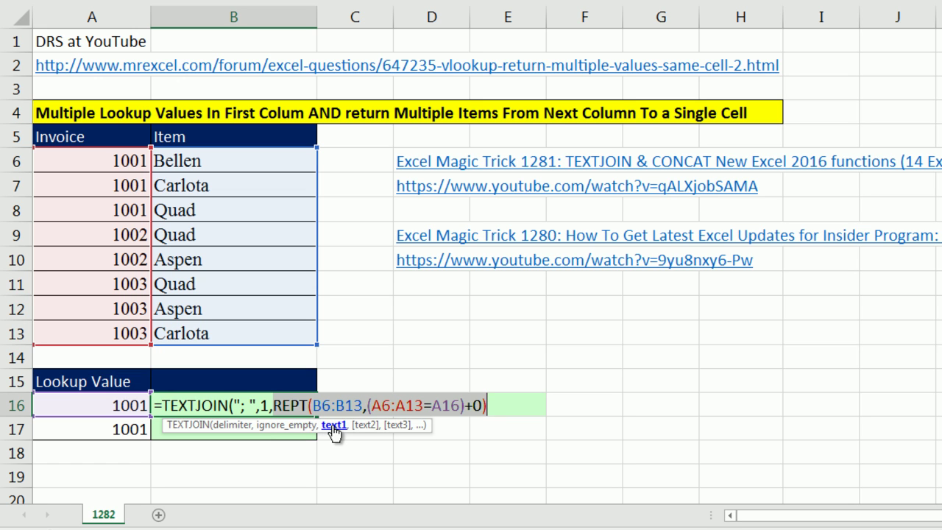
pyautogui.press('F9')
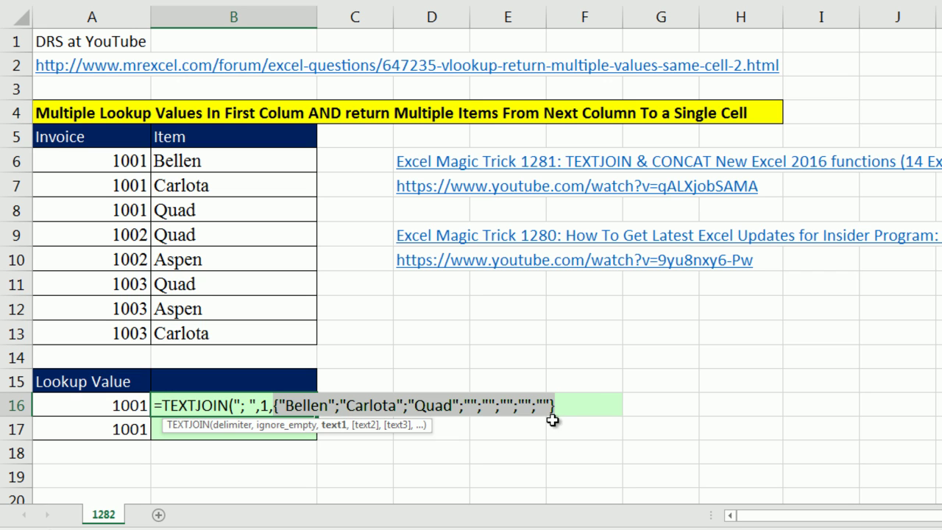
pyautogui.hotkey('ctrl', 'z')
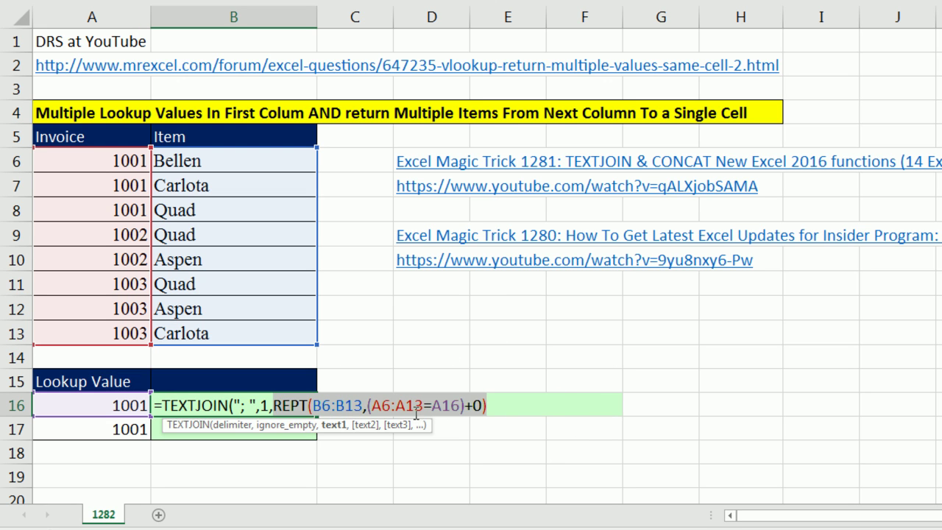
# Close the TEXTJOIN function and enter the B16 formula as an array formula.
pyautogui.click(379, 407)
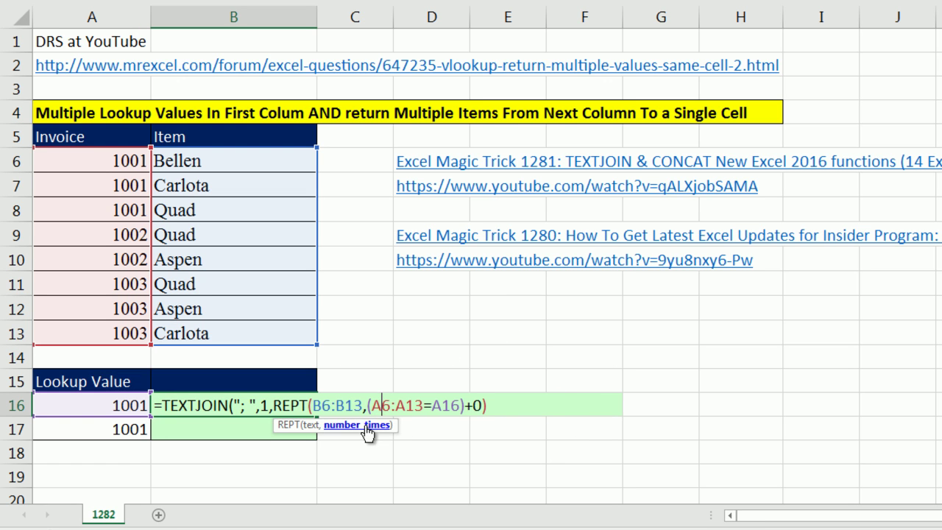
pyautogui.click(509, 408)
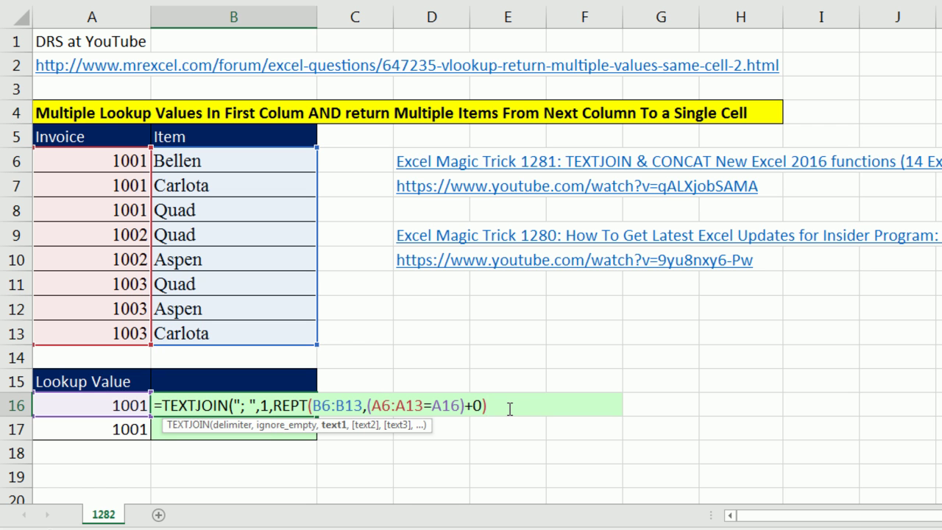
pyautogui.write(')')
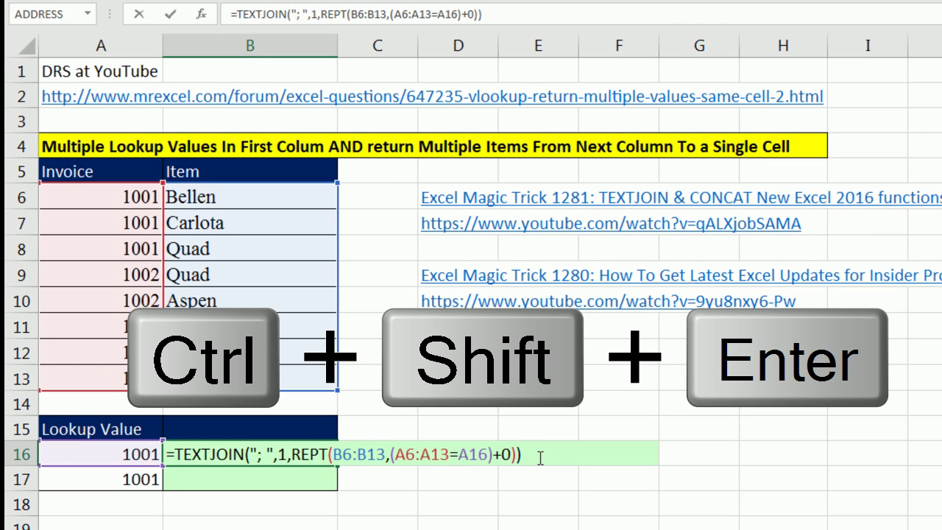
pyautogui.hotkey('ctrl', 'shift', 'Return')
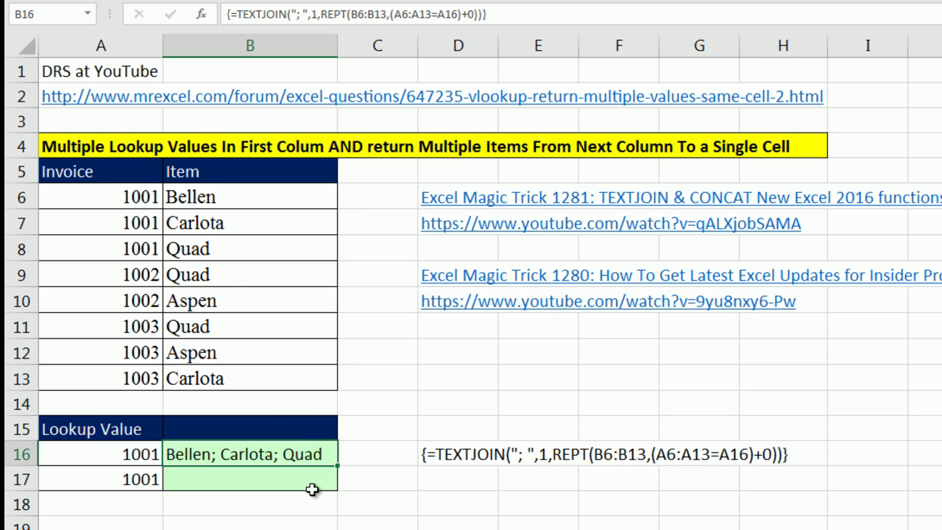
# Start a second TEXTJOIN formula in B17 with "; " as the delimiter and 1 for ignoring empty cells.
pyautogui.click(294, 482)
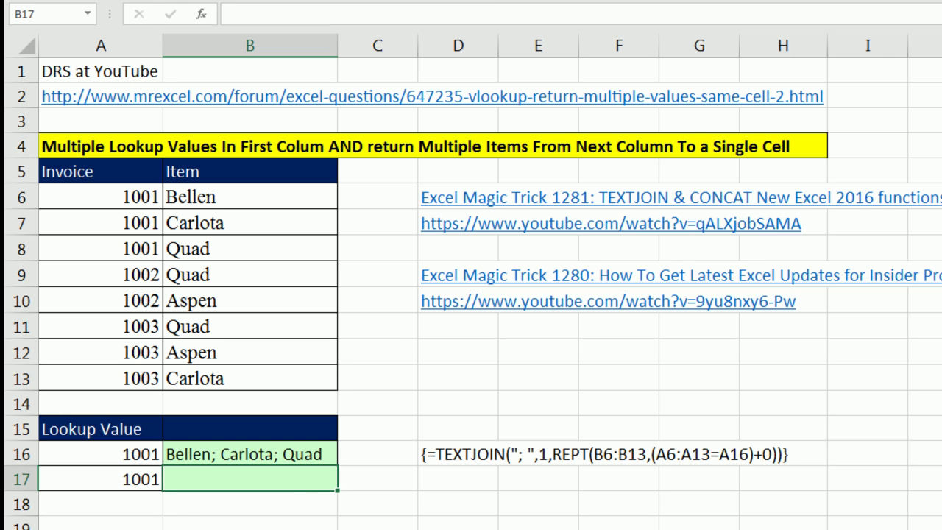
pyautogui.write('=textj')
pyautogui.press('Tab')
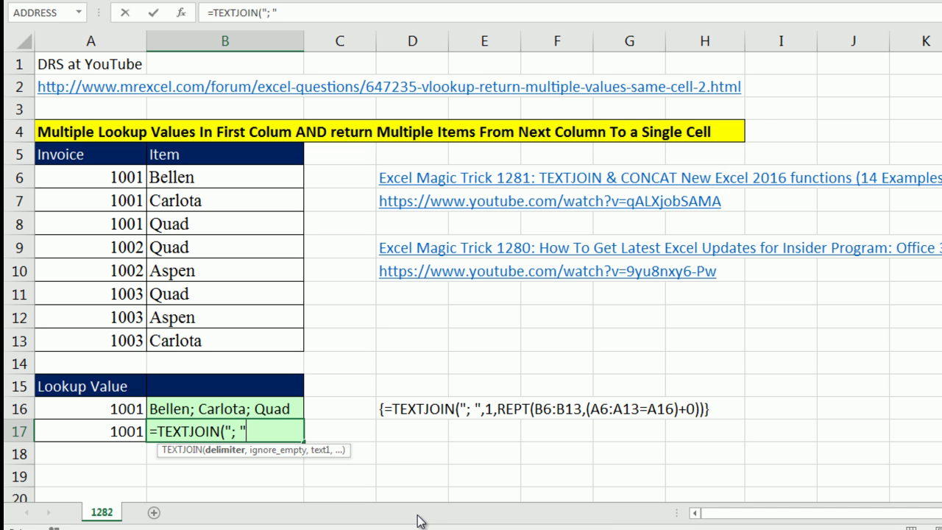
pyautogui.write('"; ",')
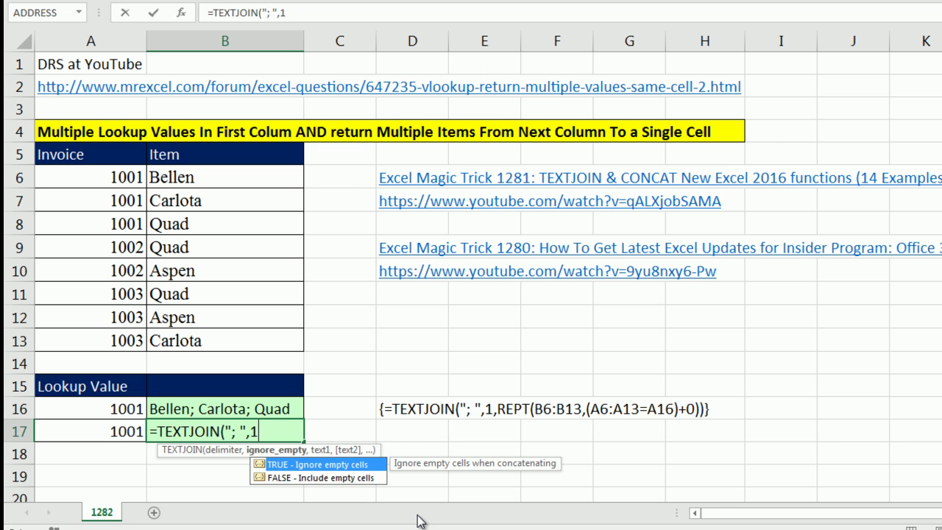
pyautogui.write('1,')
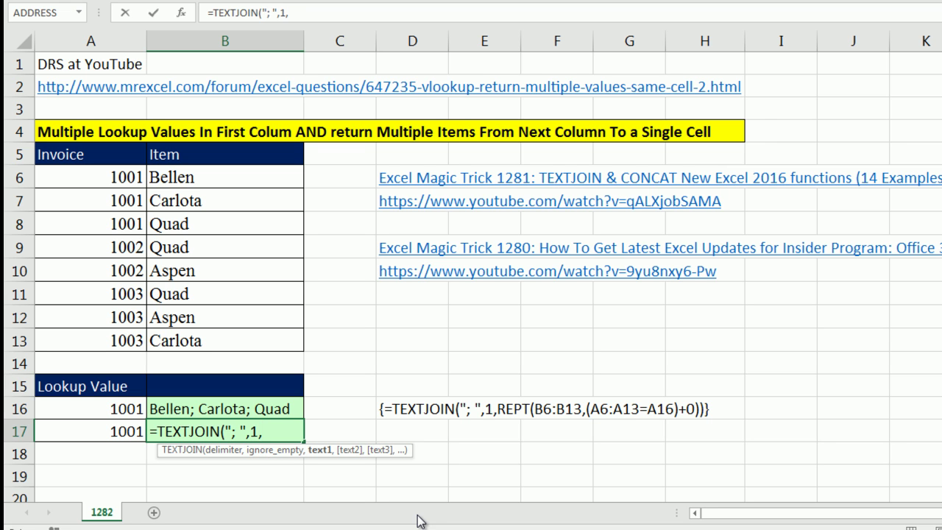
# Add an IF function as text1 in B17 with the logical test A6:A13=A17.
pyautogui.write('IF(')
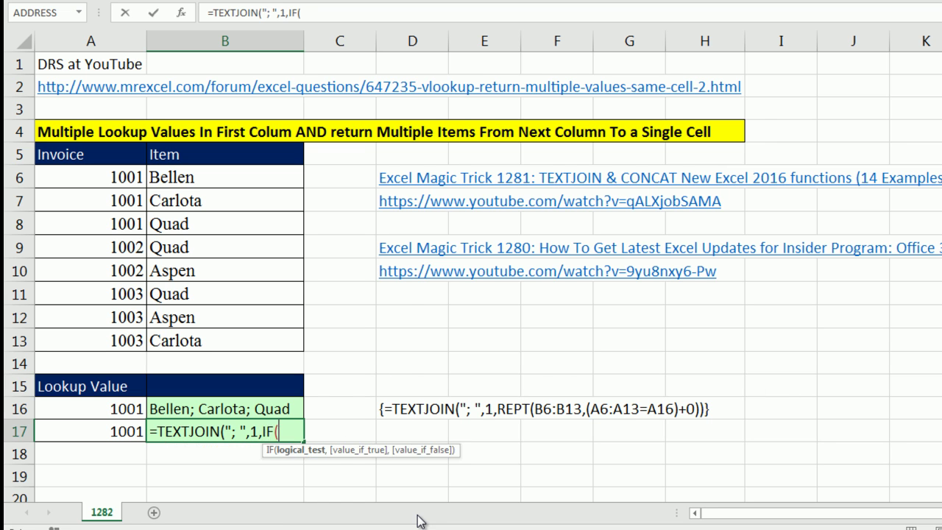
pyautogui.moveTo(128, 187); pyautogui.dragTo(128, 340)
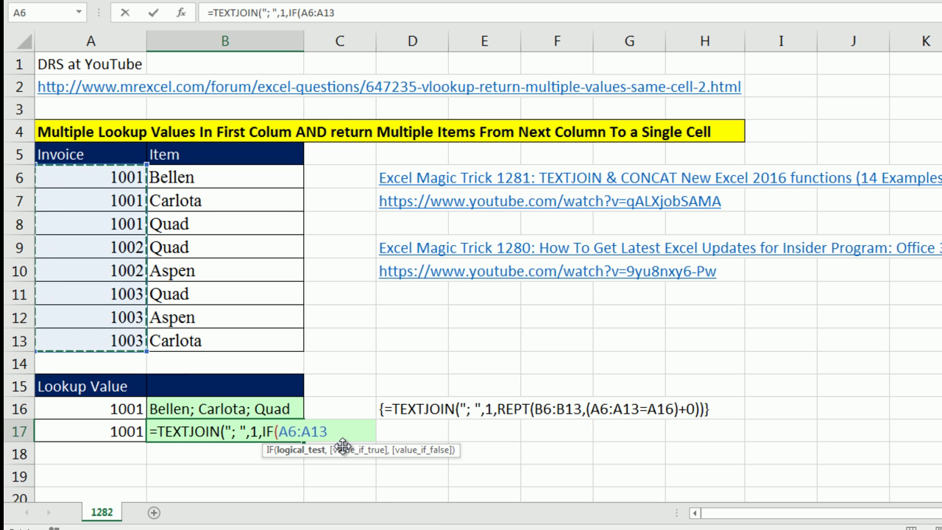
pyautogui.write('=')
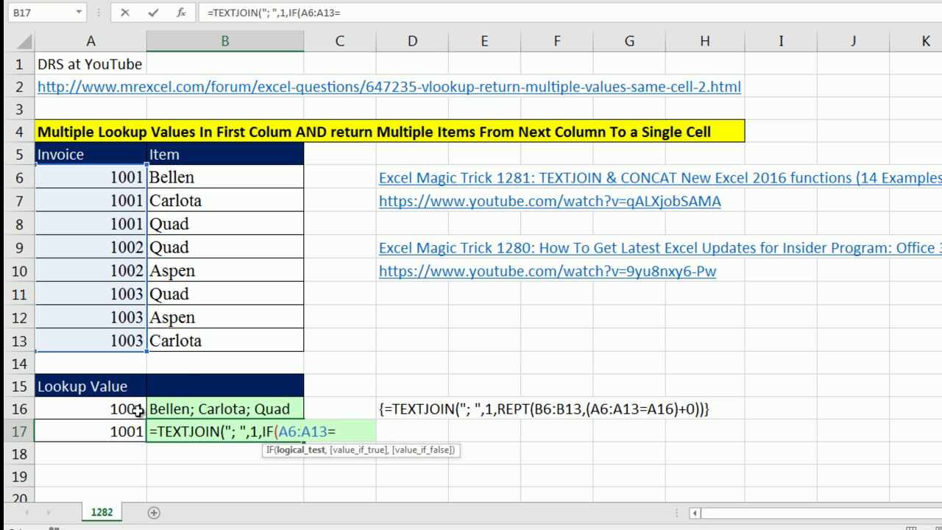
pyautogui.click(135, 432)
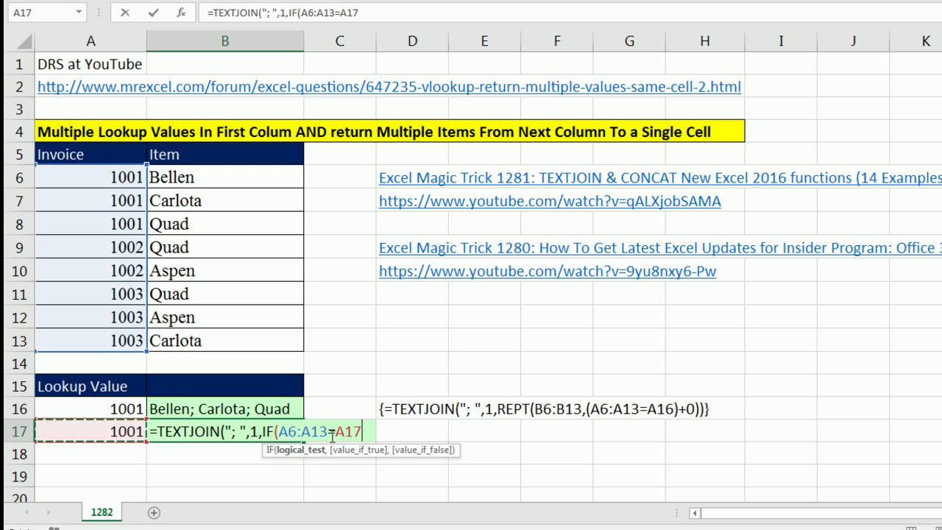
# Evaluate the logical test of the IF function in B17 in place and restore it.
pyautogui.click(304, 450)
pyautogui.press('F9')
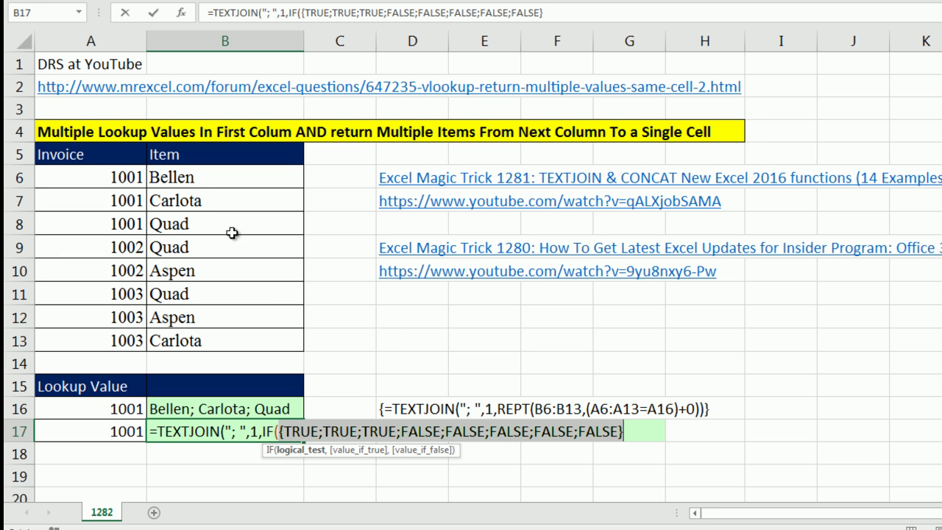
pyautogui.hotkey('ctrl', 'z')
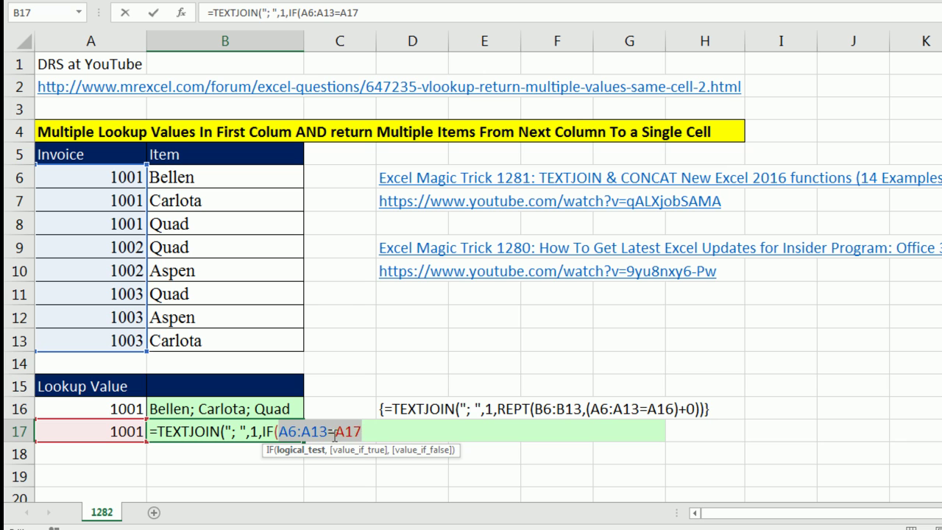
pyautogui.click(362, 432)
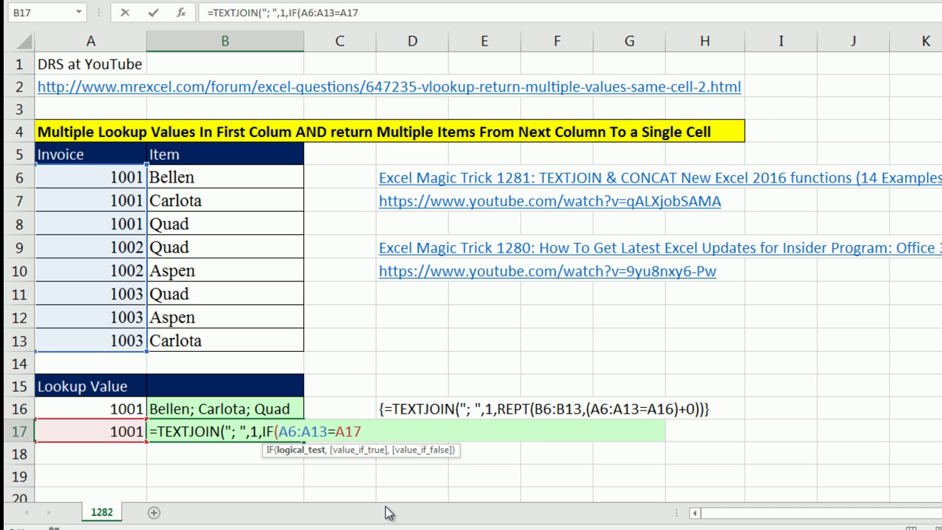
# Give the IF function in B17 the items B6:B13 as value if true and "" as value if false, and close it.
pyautogui.write(',')
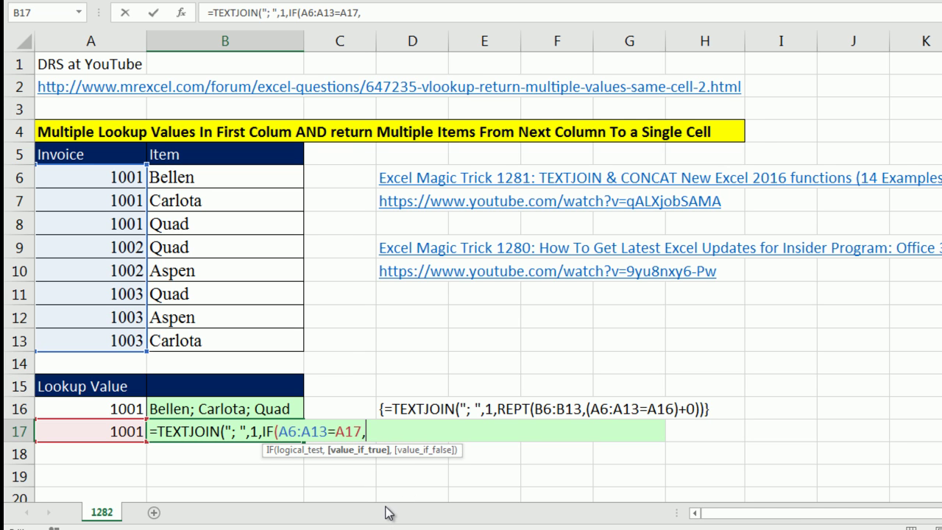
pyautogui.click(179, 177)
pyautogui.moveTo(179, 177); pyautogui.dragTo(193, 336)
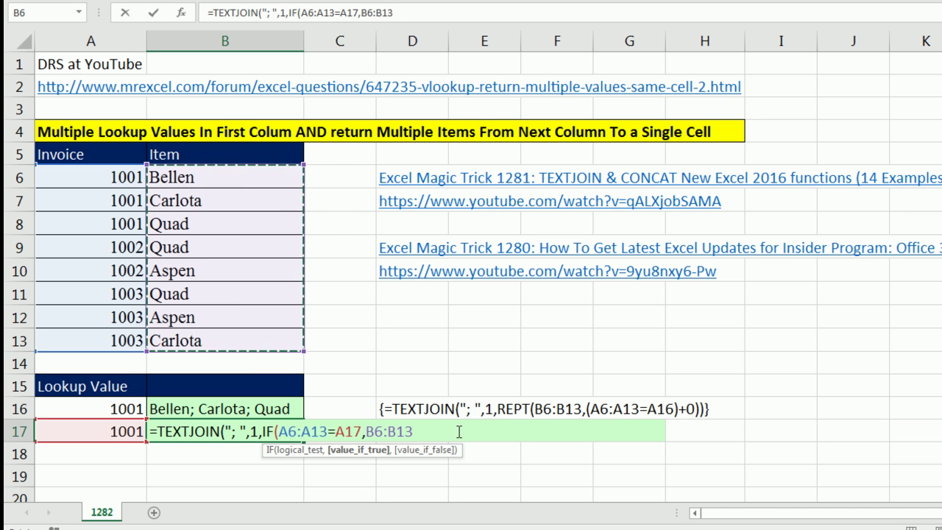
pyautogui.write(',')
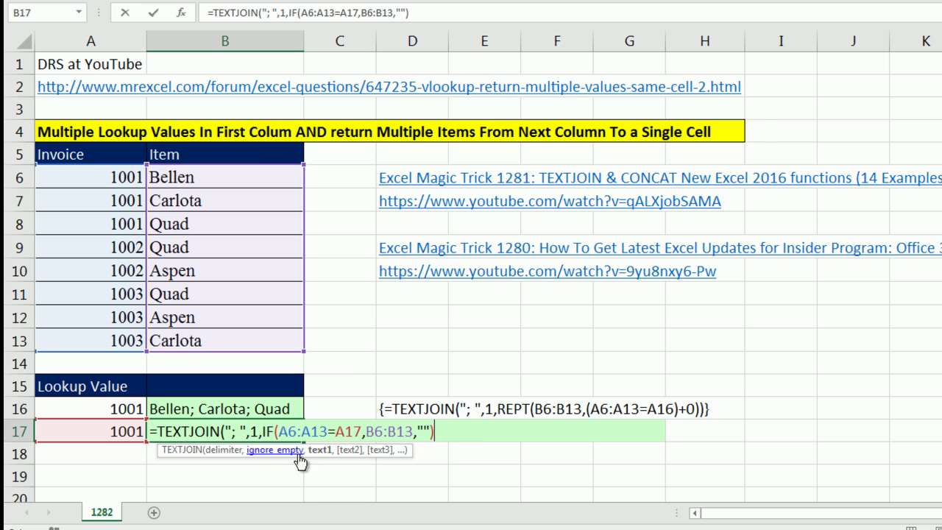
# Evaluate the whole text1 argument of the B17 TEXTJOIN in place and restore the IF function.
pyautogui.click(321, 449)
pyautogui.press('F9')
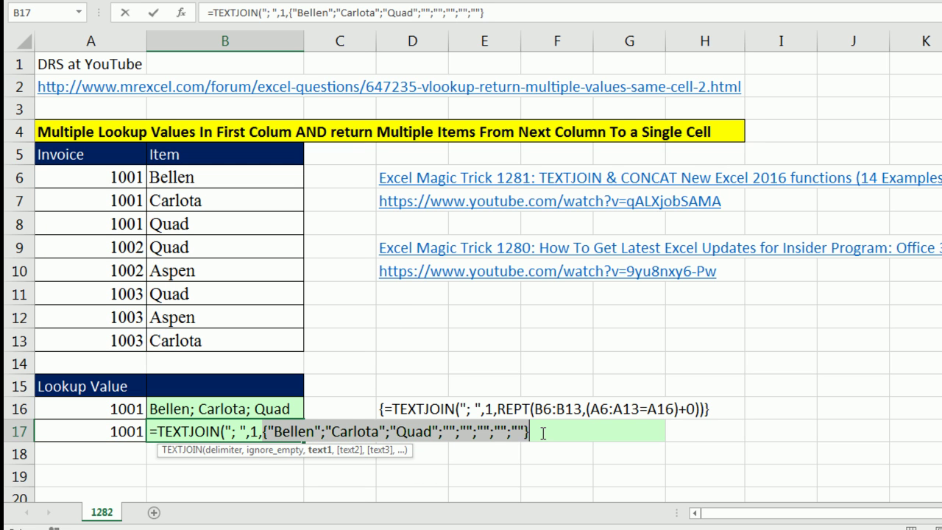
pyautogui.hotkey('ctrl', 'z')
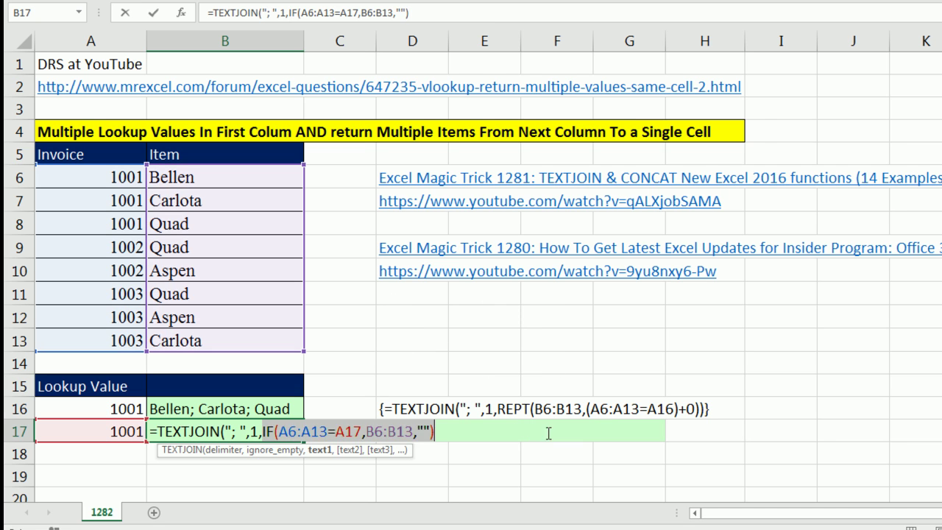
# Close the TEXTJOIN function in B17 and enter the formula as an array formula.
pyautogui.write(')')
pyautogui.hotkey('ctrl', 'shift', 'Return')
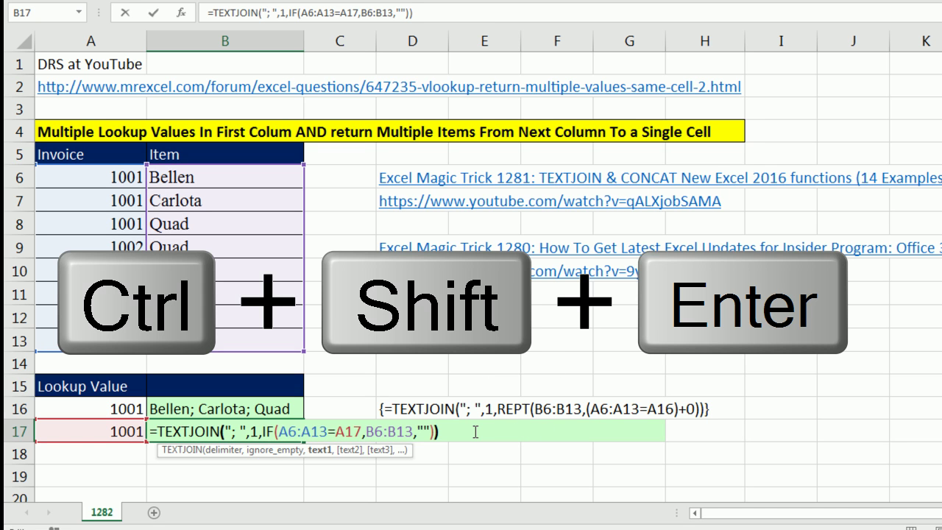
pyautogui.hotkey('ctrl', 'shift', 'Return')
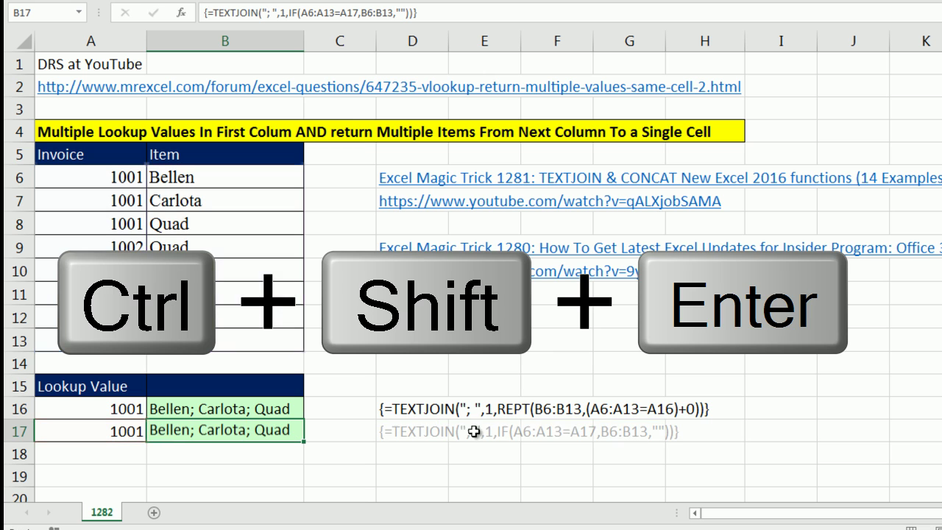